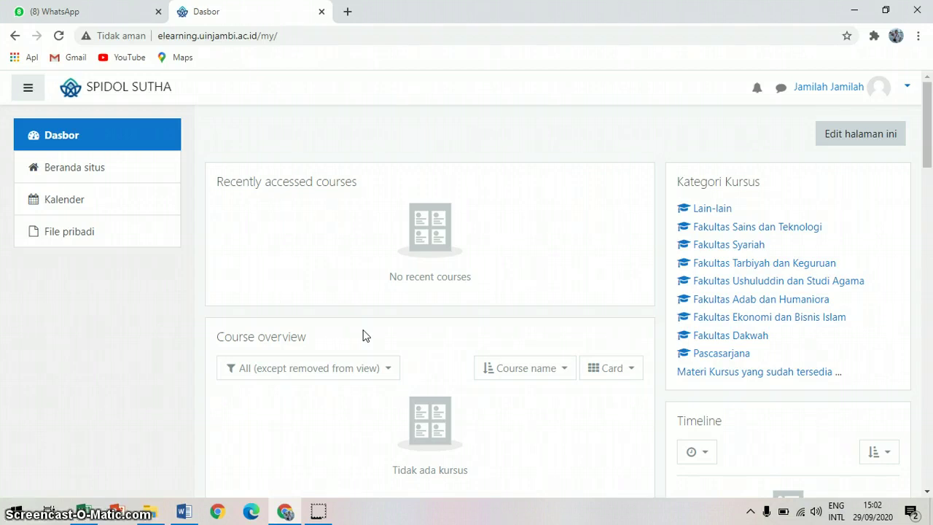
Step: Turn on dashboard editing with 'Edit halaman ini' and close the 'Tambahkan blok' list without adding a block
click(282, 43)
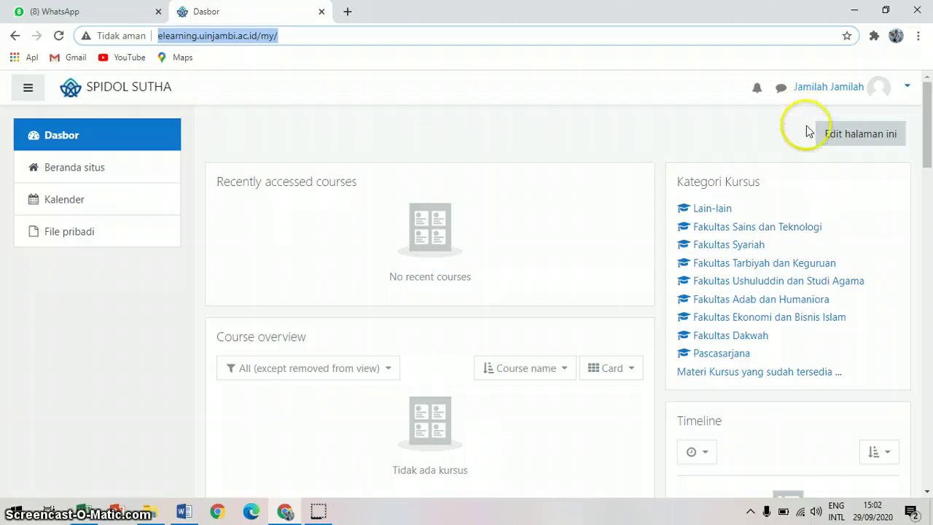
click(846, 145)
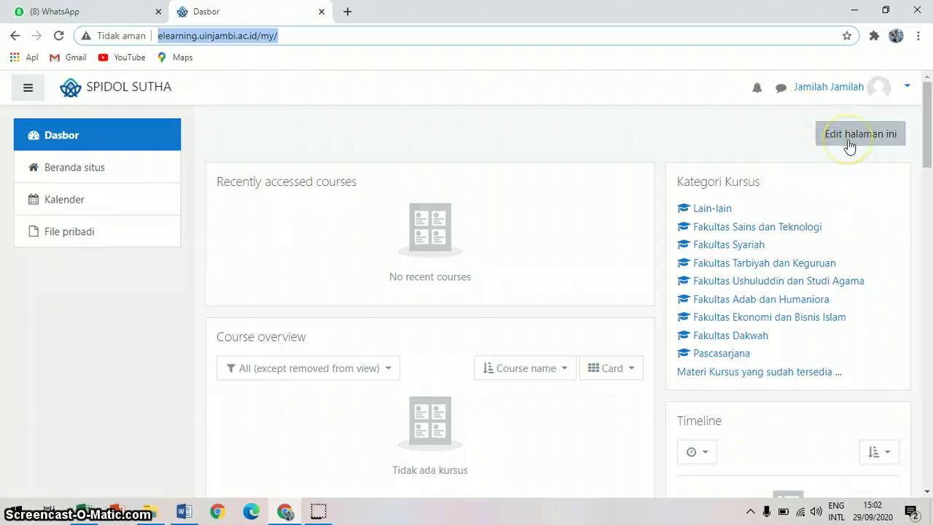
click(869, 138)
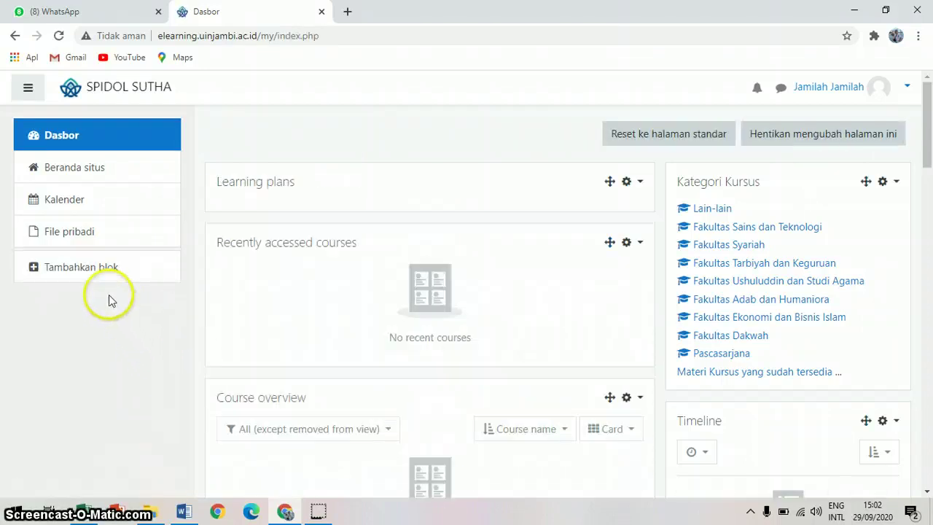
click(75, 274)
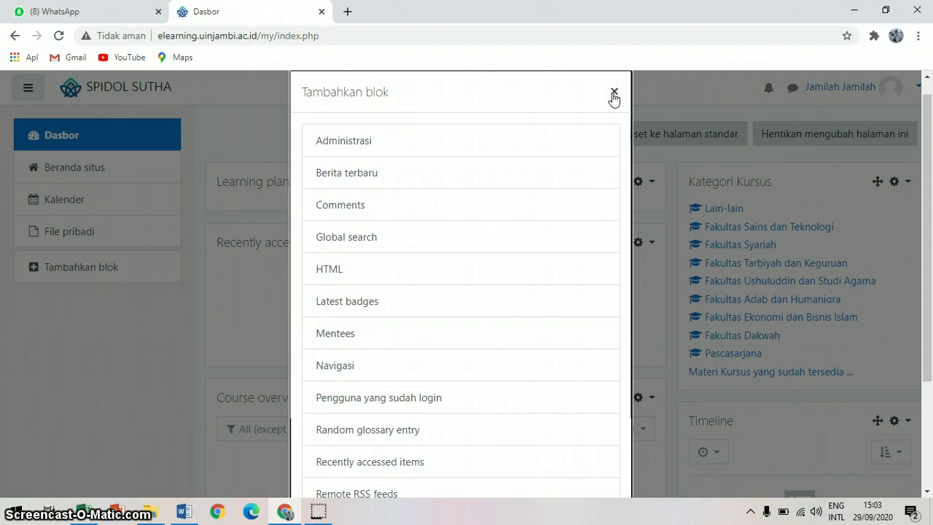
click(614, 93)
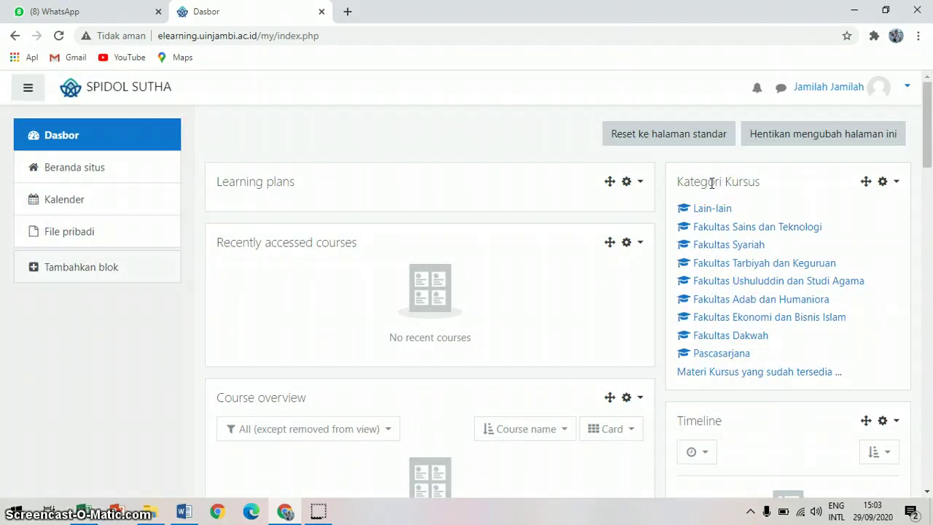
Step: Browse Kategori Kursus to Fakultas Tarbiyah dan Keguruan > Manajemen Pendidikan Islam > Semester V
click(756, 227)
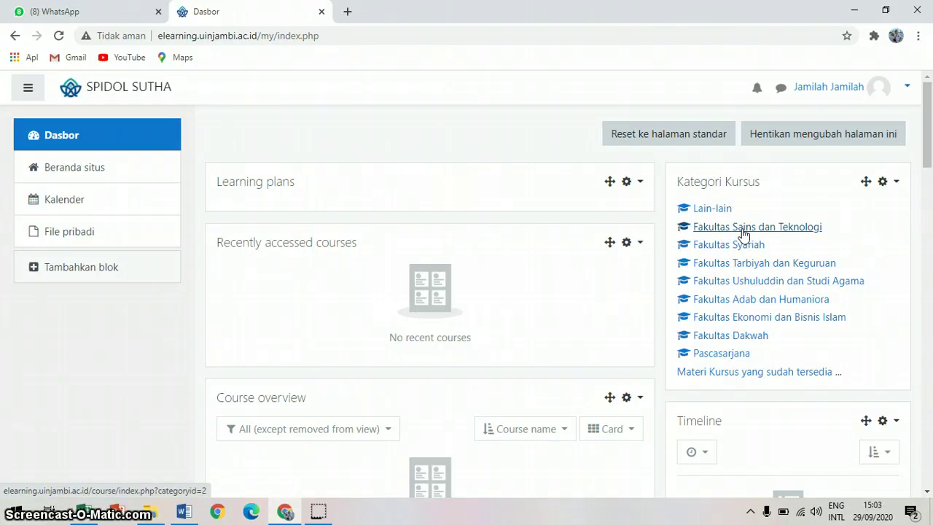
click(747, 267)
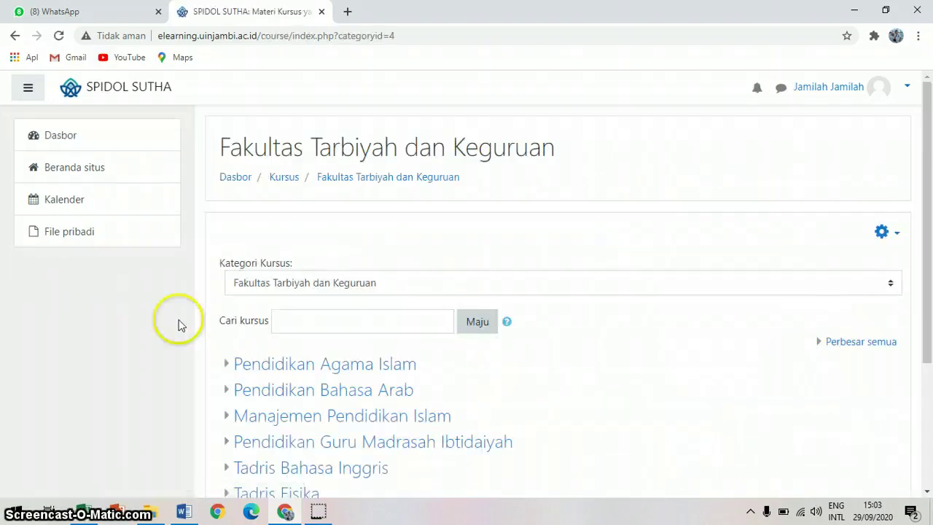
click(927, 493)
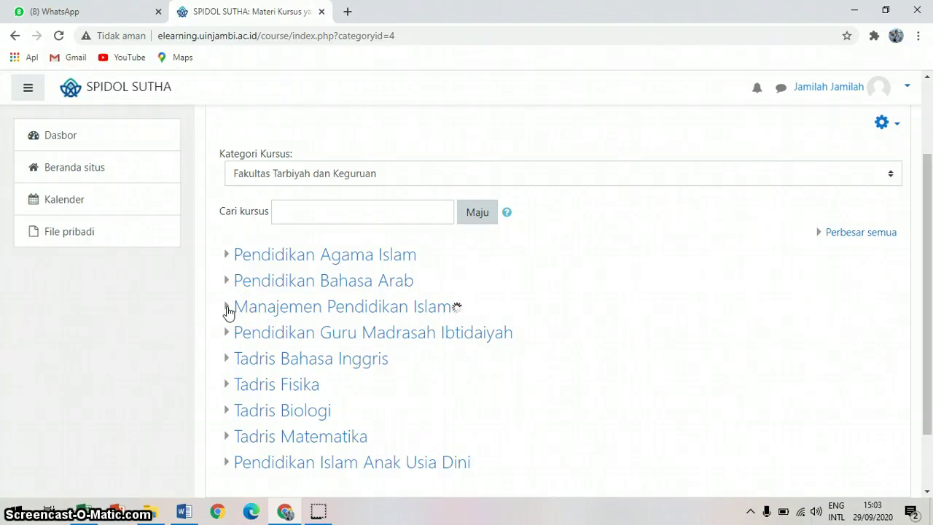
click(228, 310)
click(233, 310)
click(237, 310)
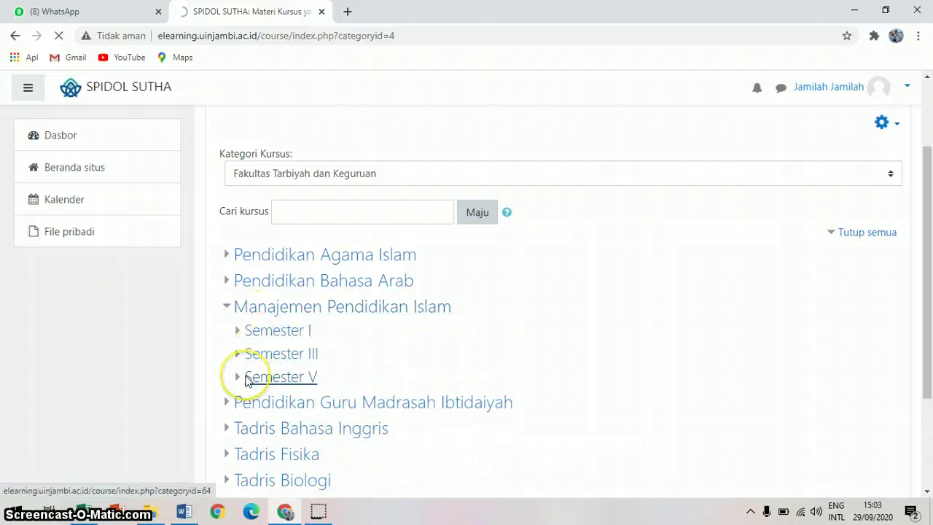
click(248, 378)
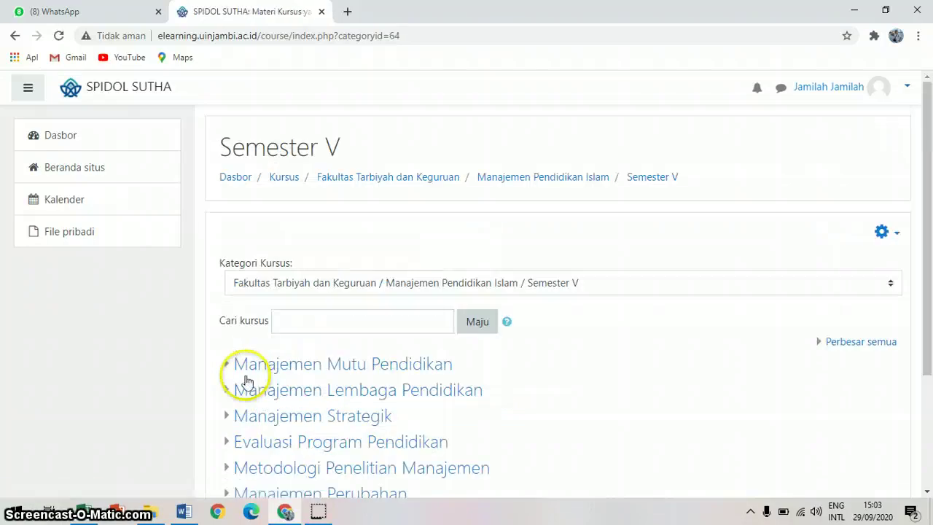
Step: Go into the Evaluasi Program Pendidikan category and select the MPI 5A course
click(928, 493)
click(927, 494)
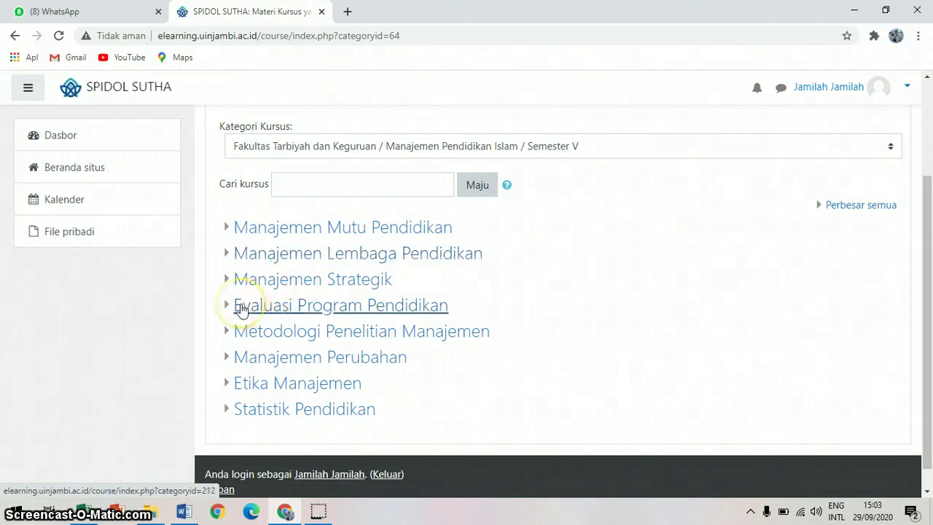
click(241, 310)
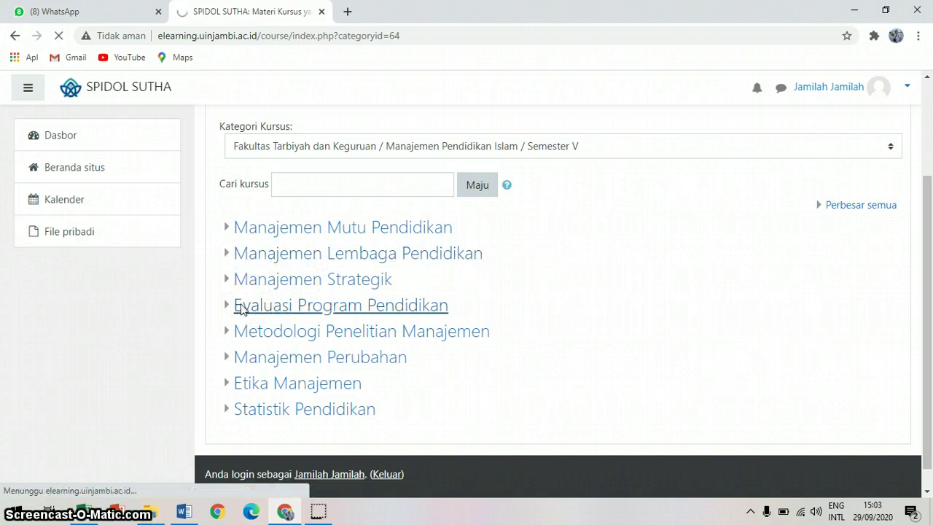
click(474, 367)
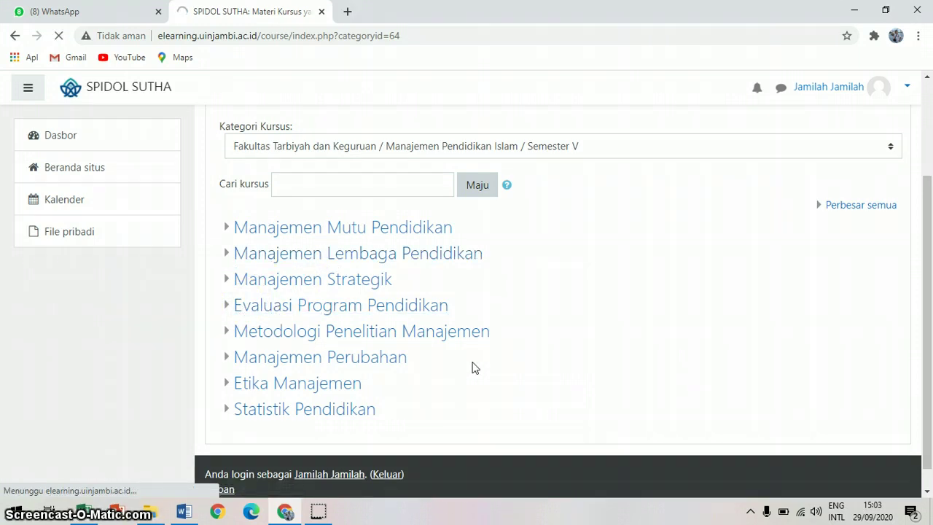
click(874, 433)
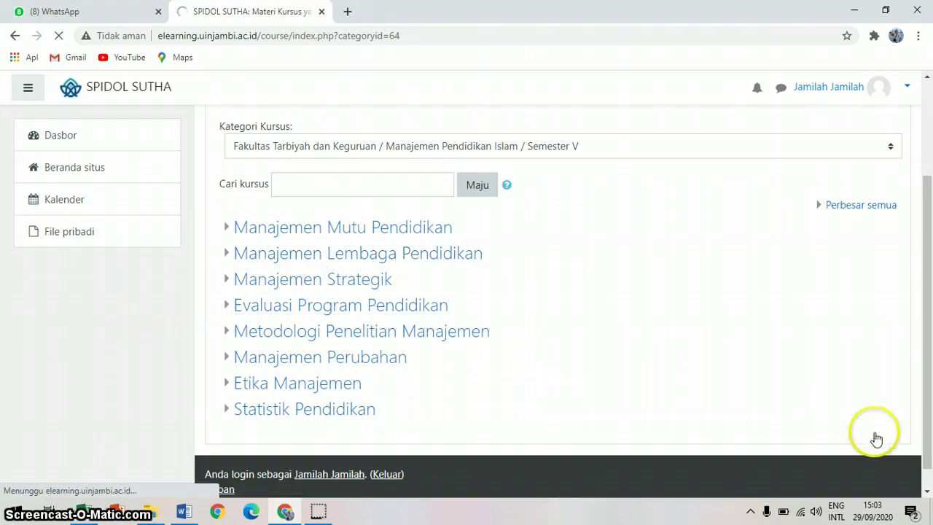
click(928, 491)
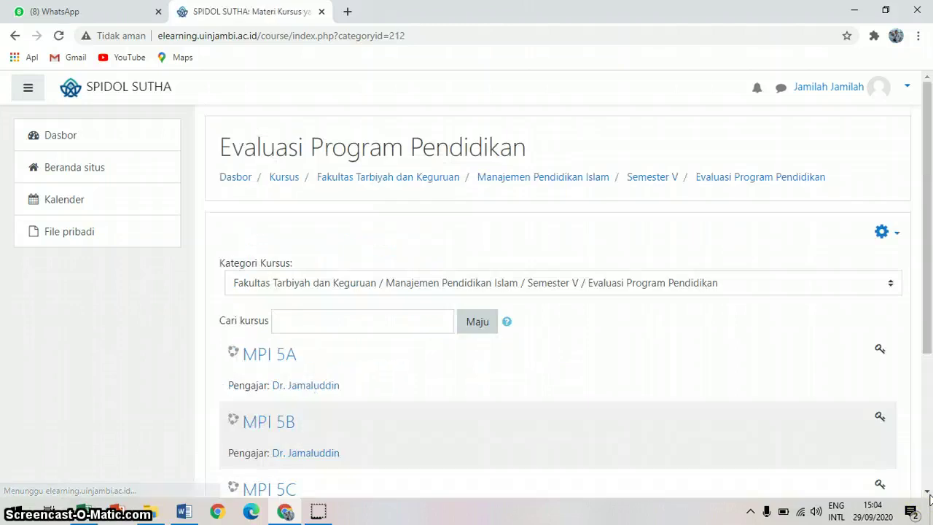
scroll(928, 495, down, 1)
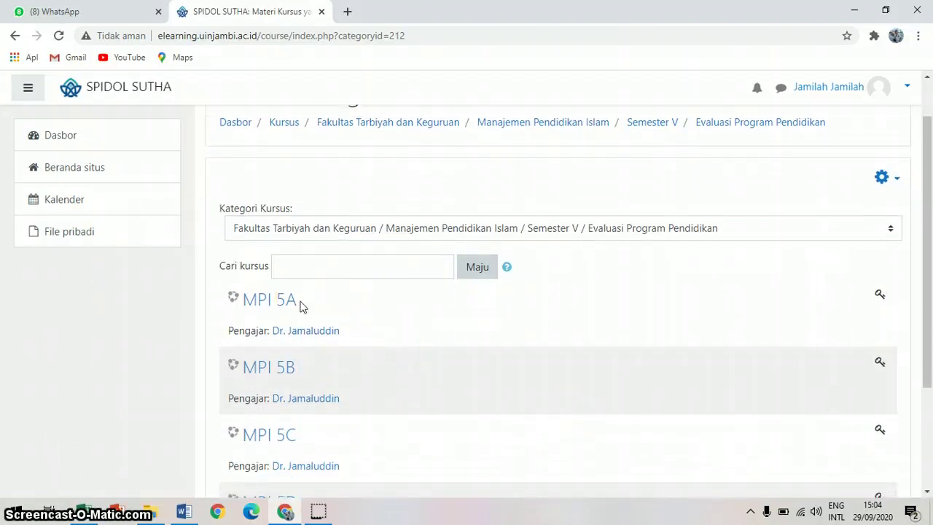
click(273, 311)
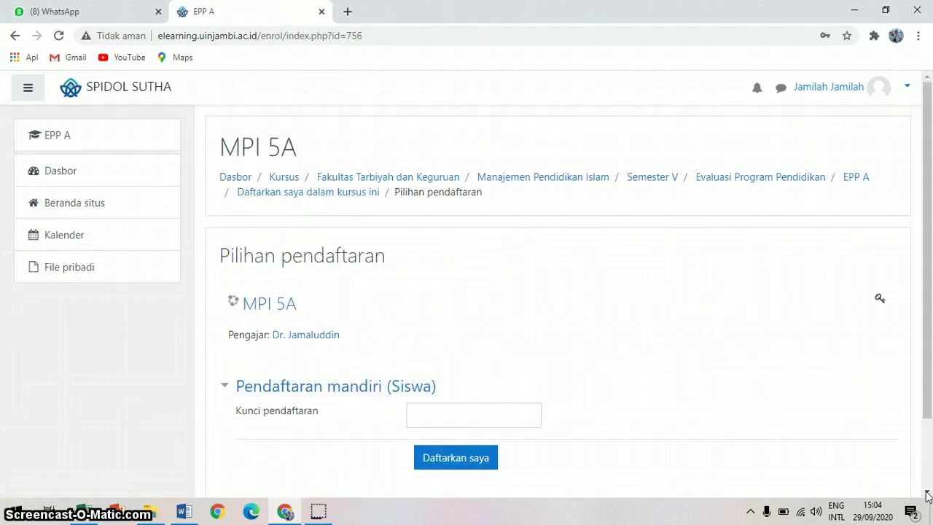
Step: Enter the enrolment key in 'Kunci pendaftaran' and submit it with 'Daftarkan saya'
scroll(928, 496, down, 2)
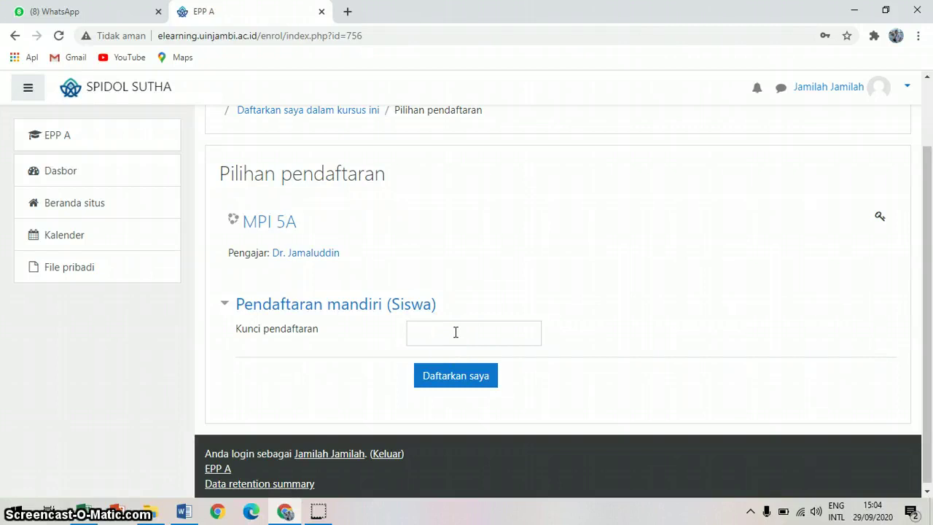
click(456, 332)
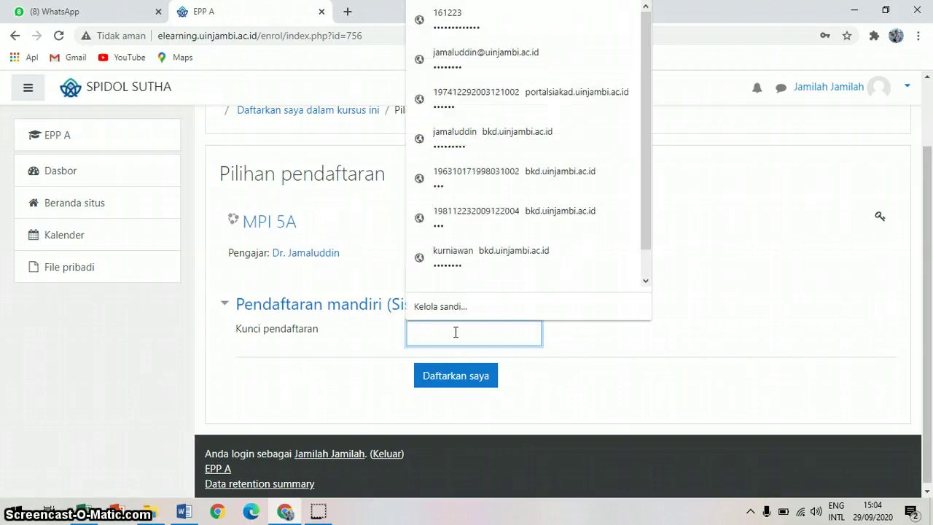
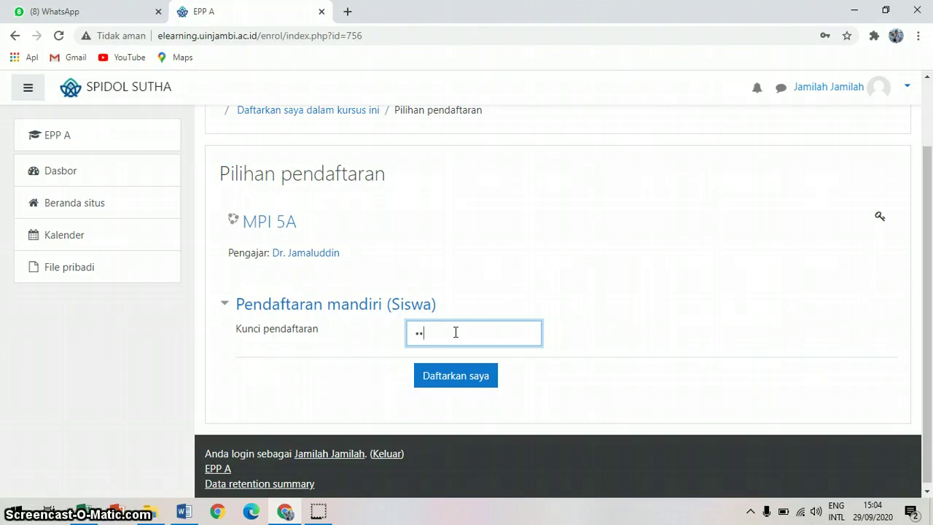
click(458, 387)
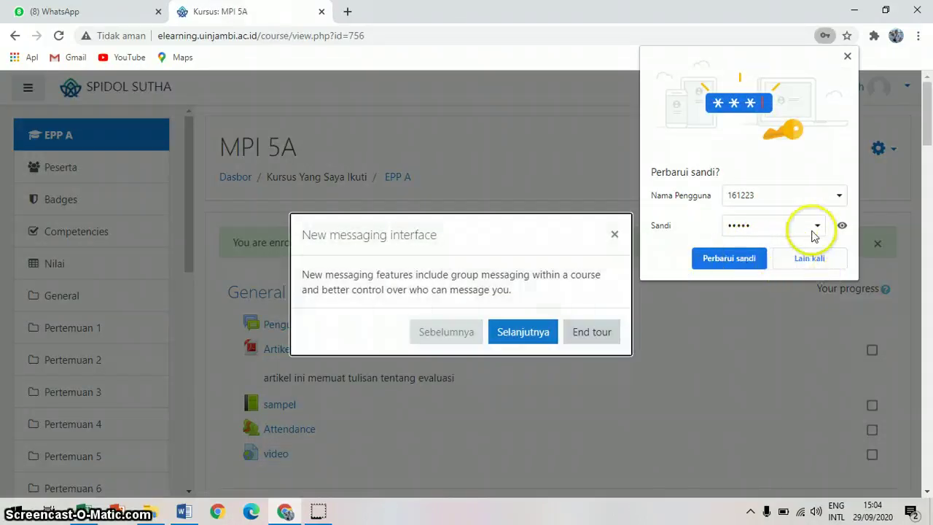
Step: Decline Chrome's 'Perbarui sandi?' prompt with 'Lain kali' and end the messaging tour
click(842, 227)
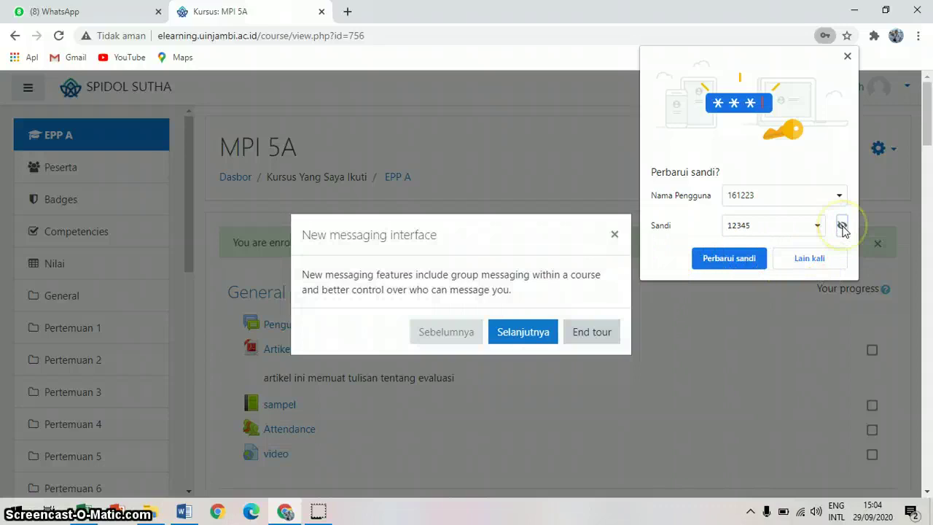
click(830, 260)
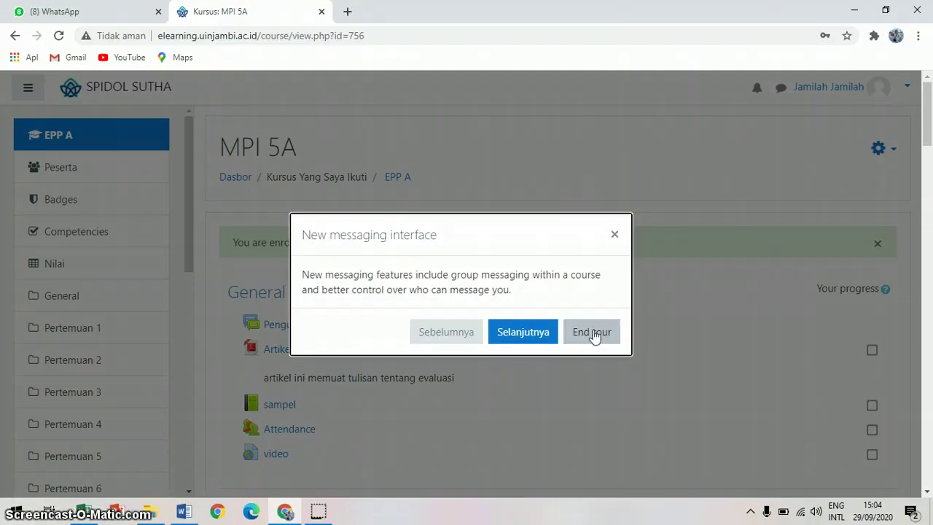
click(595, 334)
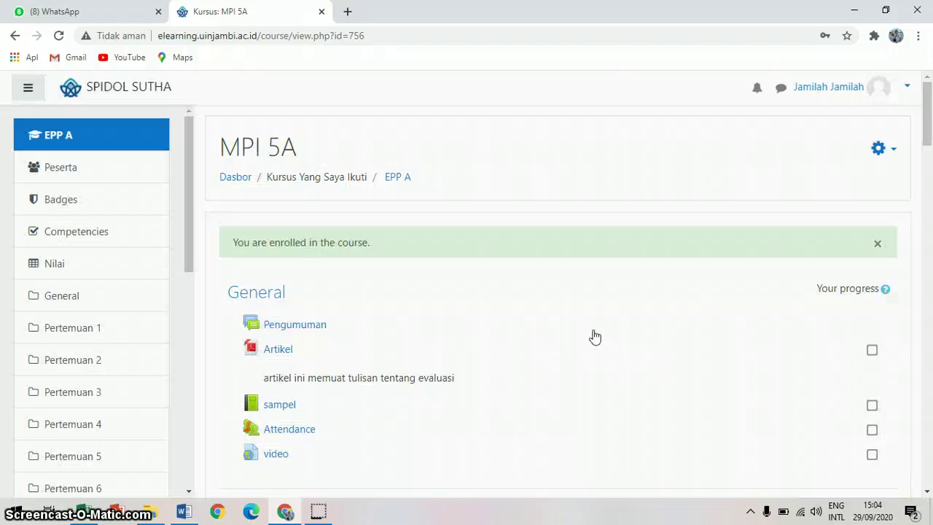
click(927, 493)
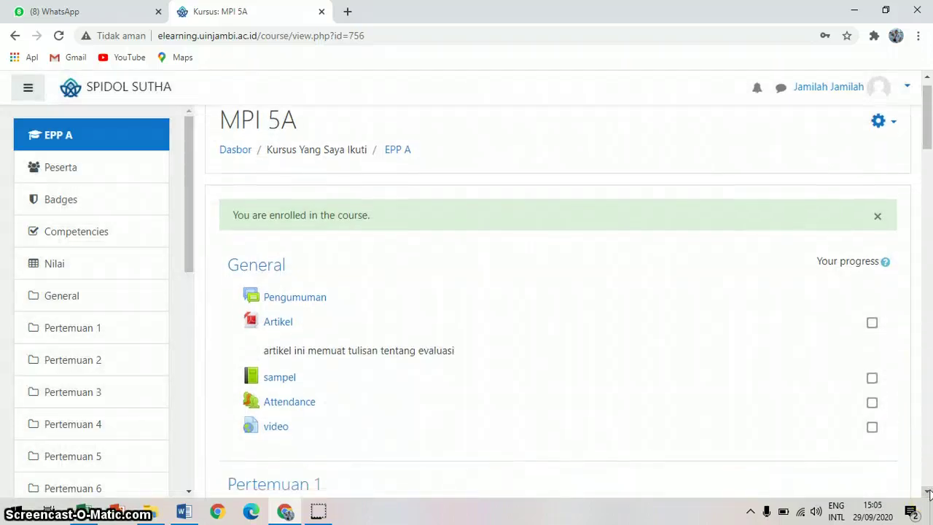
scroll(928, 494, down, 5)
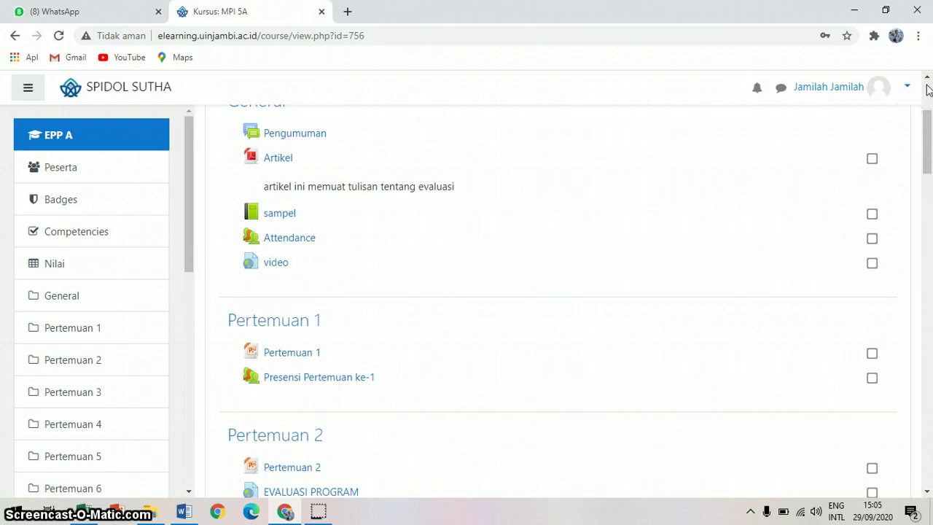
click(927, 89)
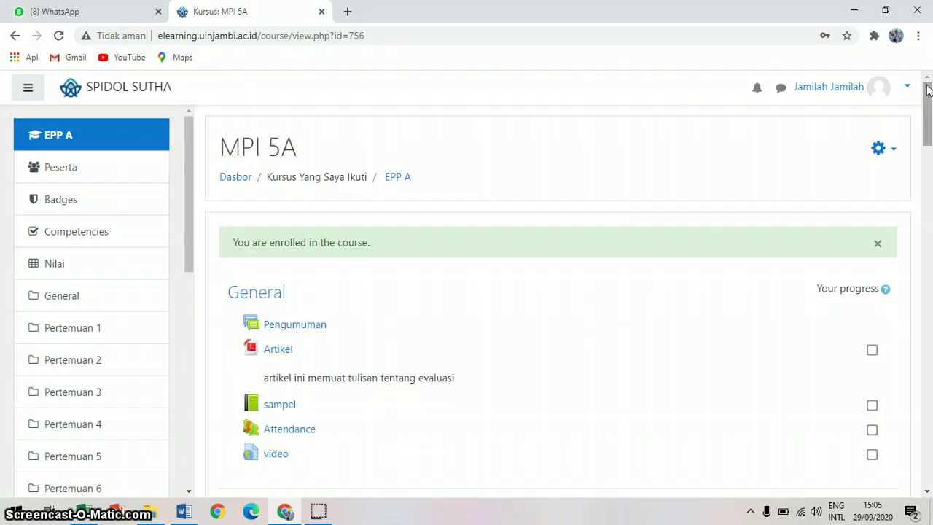
click(319, 513)
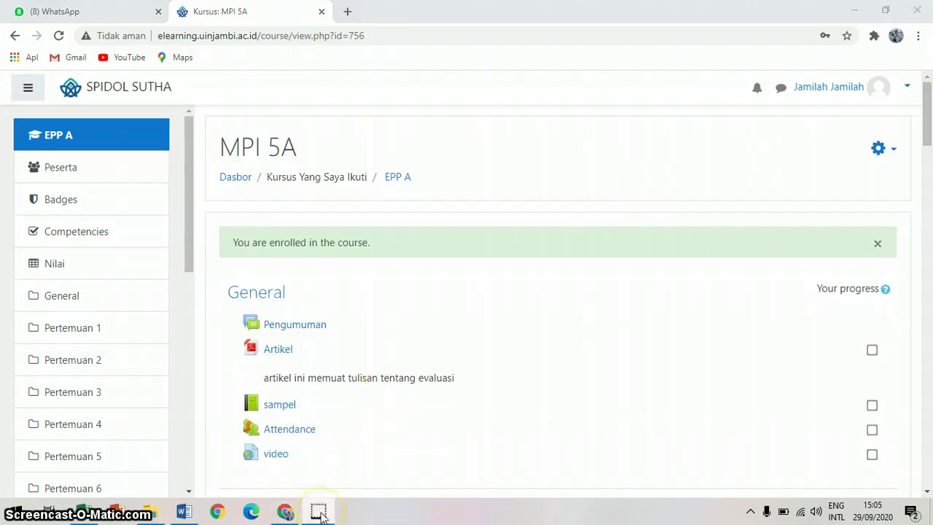